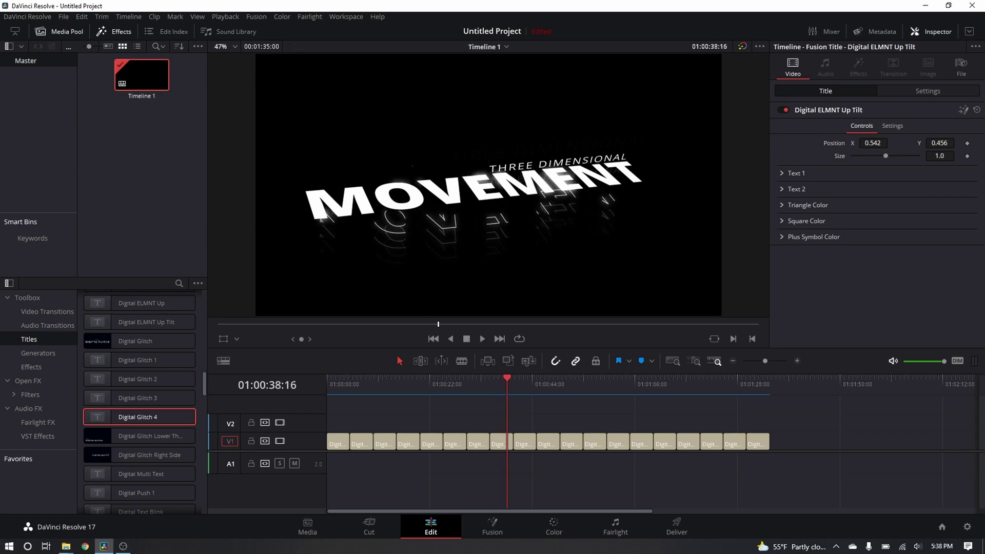
Select the Digital ELMNT Up Tilt clip under the playhead and set its X position to 0.522
{"action": "left_click", "coordinate": [500, 441]}
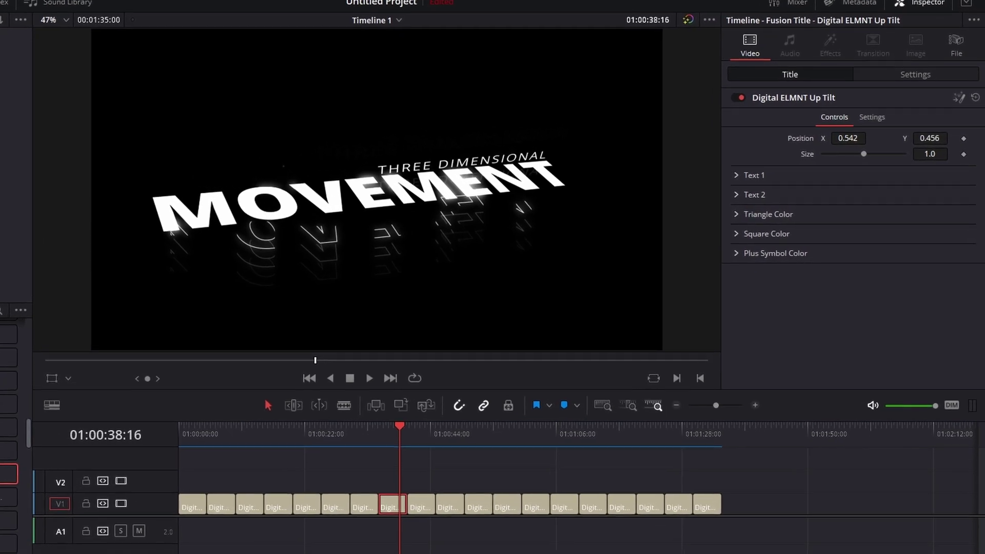
{"action": "mouse_move", "coordinate": [839, 137]}
{"action": "left_mouse_down"}
{"action": "mouse_move", "coordinate": [788, 136]}
{"action": "mouse_move", "coordinate": [832, 136]}
{"action": "left_mouse_up"}
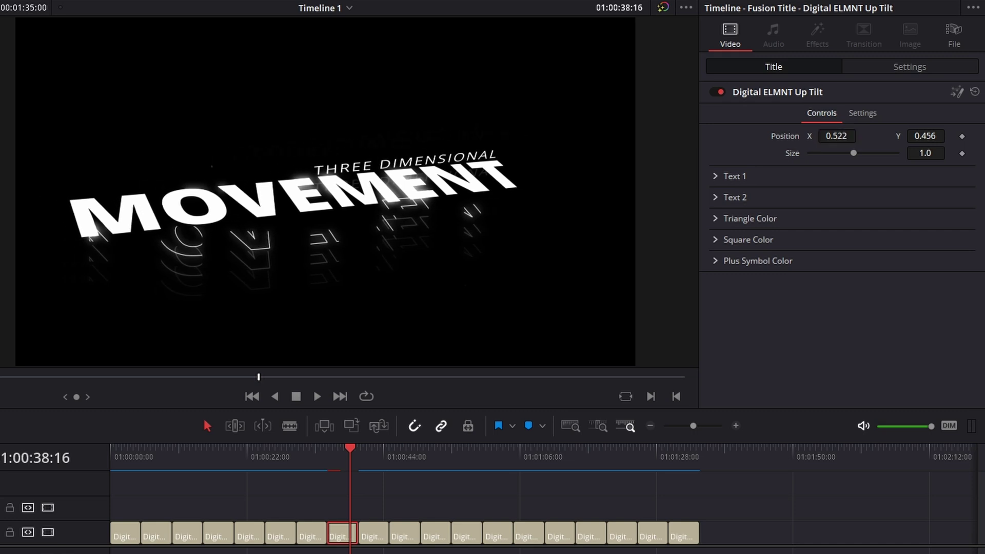
Change the tilted title's Text 1 to THE MODERN and set its text color to dark red
{"action": "left_click", "coordinate": [715, 176]}
{"action": "left_click", "coordinate": [799, 195]}
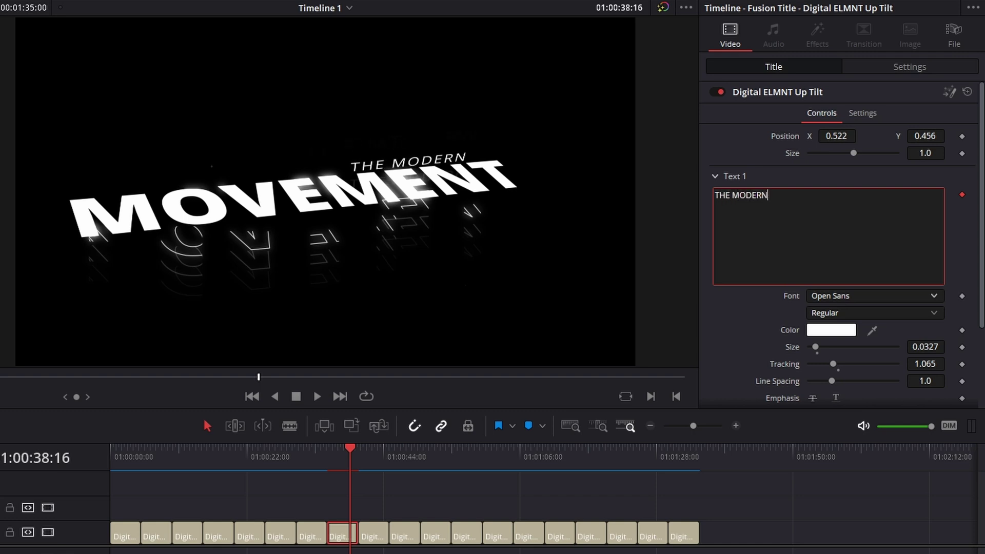
{"action": "left_click", "coordinate": [831, 330]}
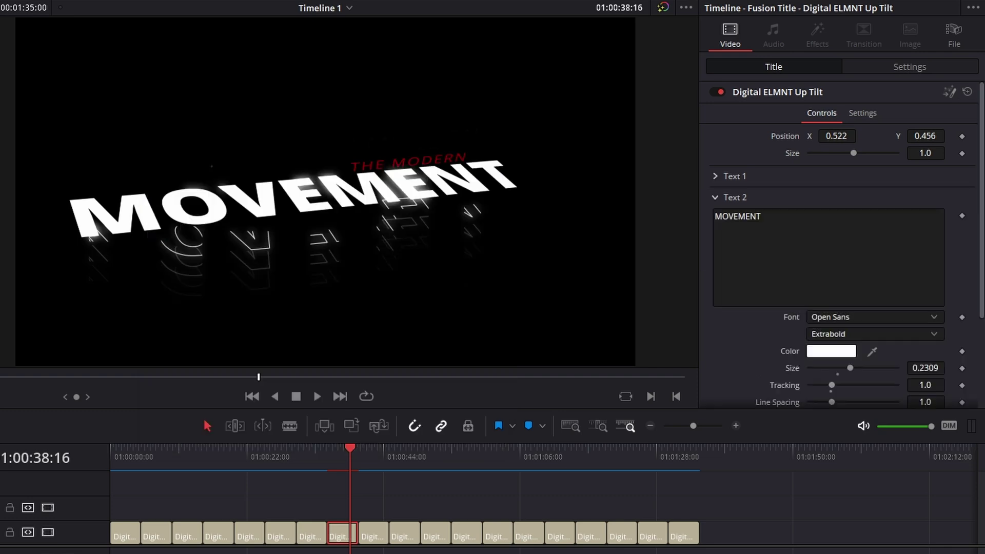
Change the tilted title's Text 2 to FILMMAKER and set its outline color to dark red #aa0000
{"action": "double_click", "coordinate": [738, 216]}
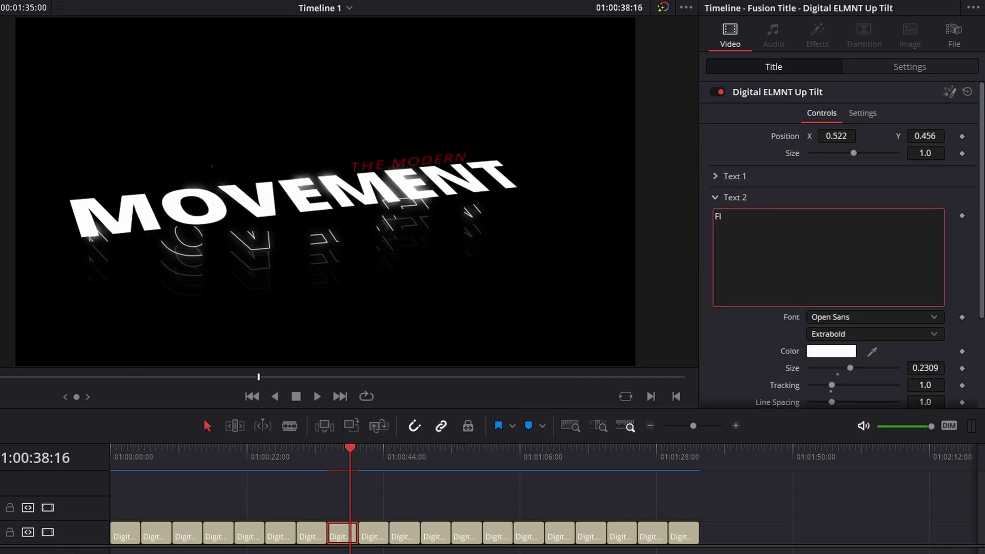
{"action": "type", "text": "FILMMAKER"}
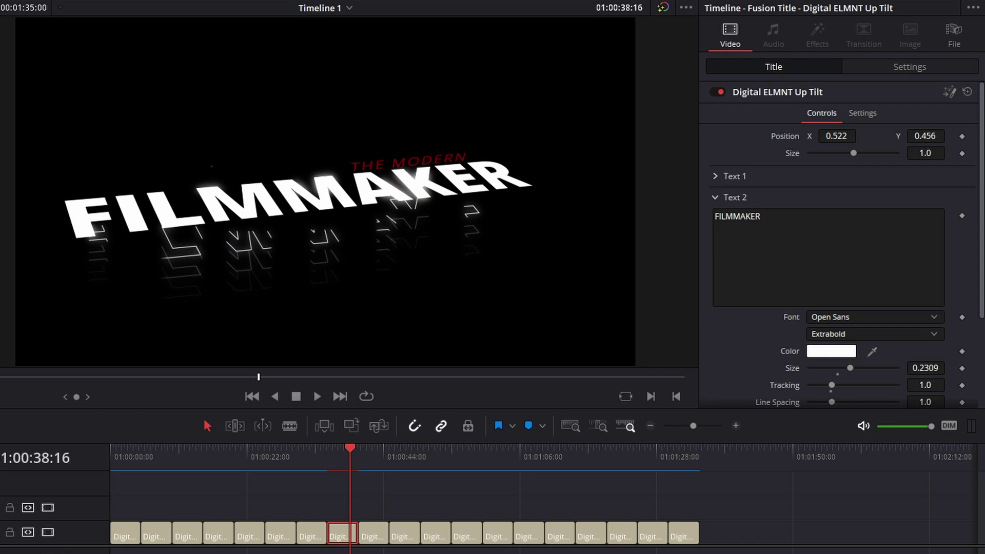
{"action": "scroll", "coordinate": [841, 245], "scroll_direction": "down", "scroll_amount": 4}
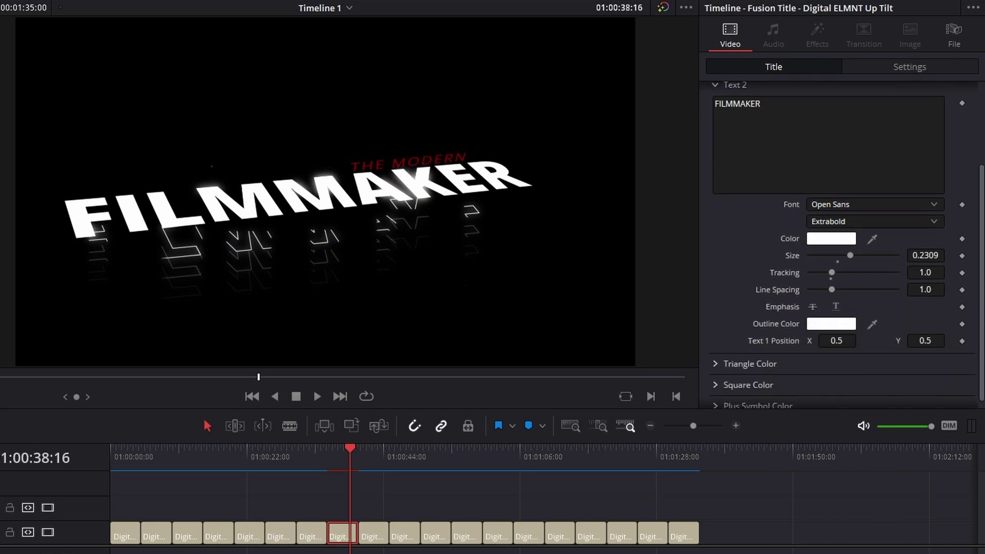
{"action": "left_click", "coordinate": [831, 239]}
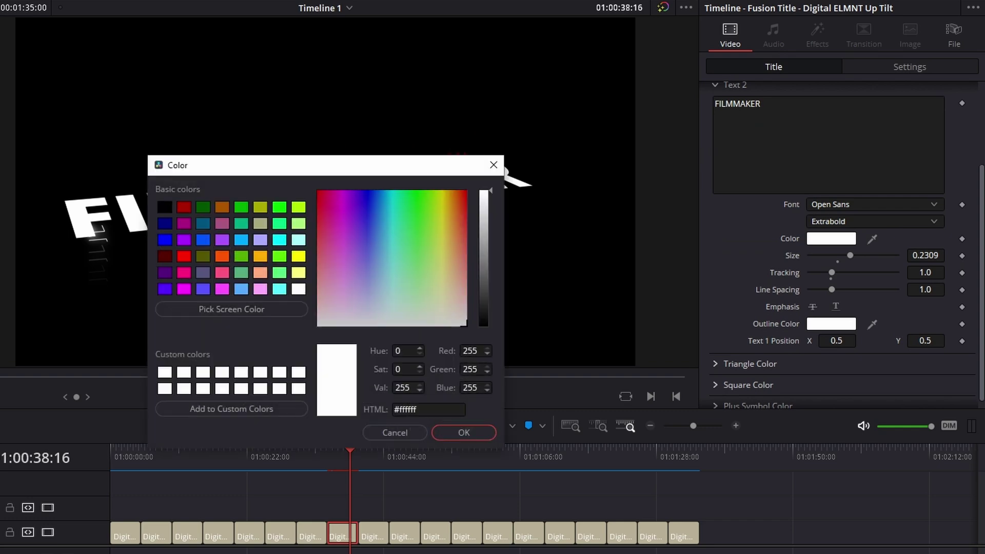
{"action": "left_click", "coordinate": [183, 207]}
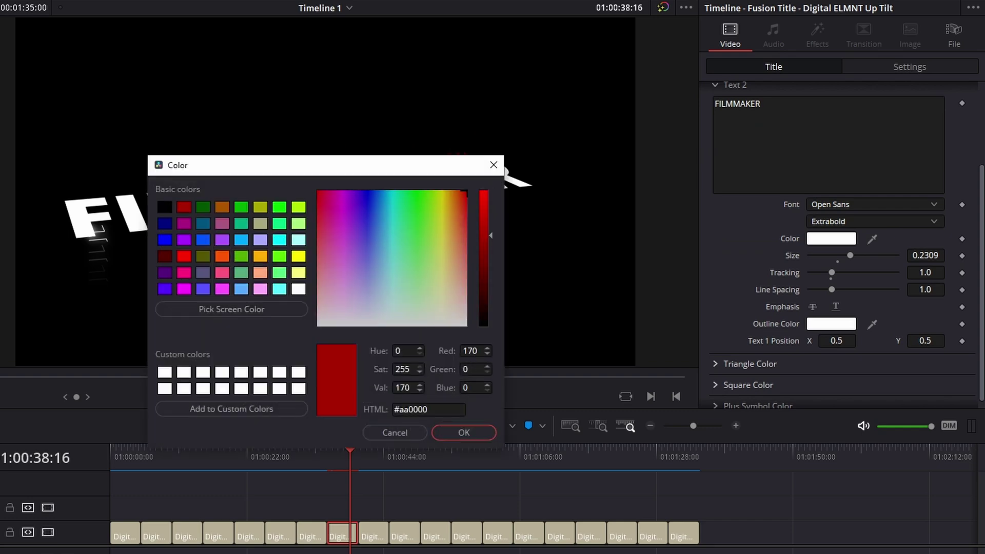
{"action": "left_click_drag", "start_coordinate": [247, 165], "coordinate": [418, 250]}
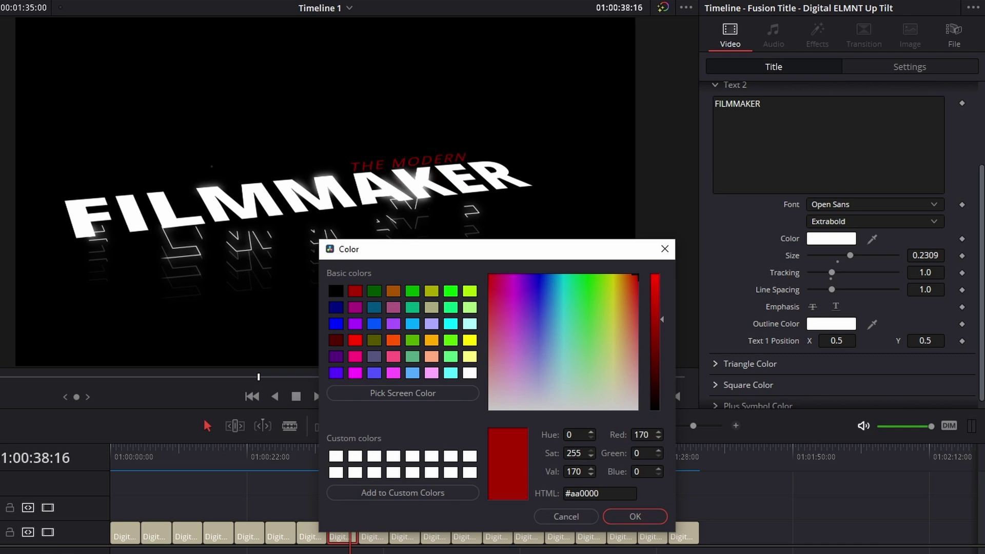
{"action": "key", "text": "Return"}
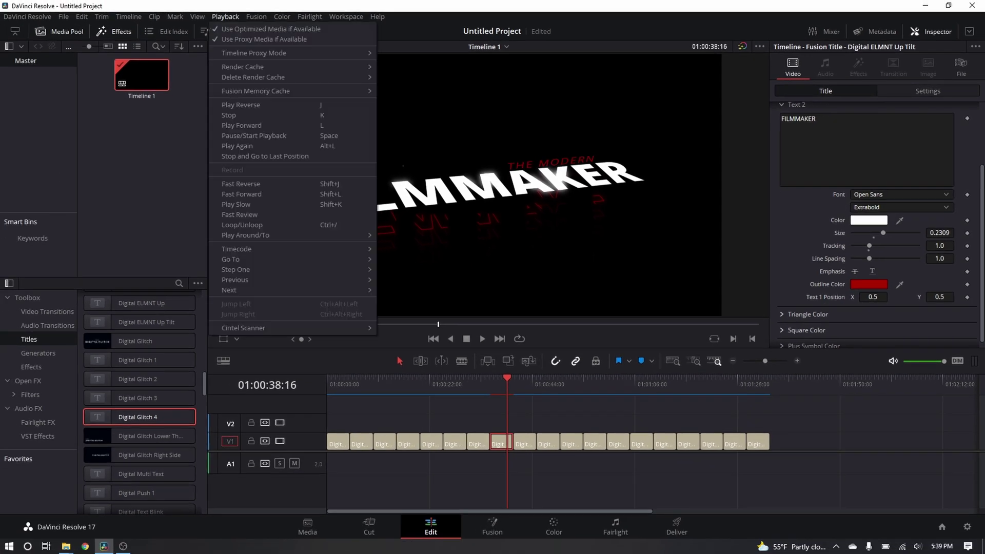
{"action": "mouse_move", "coordinate": [257, 67]}
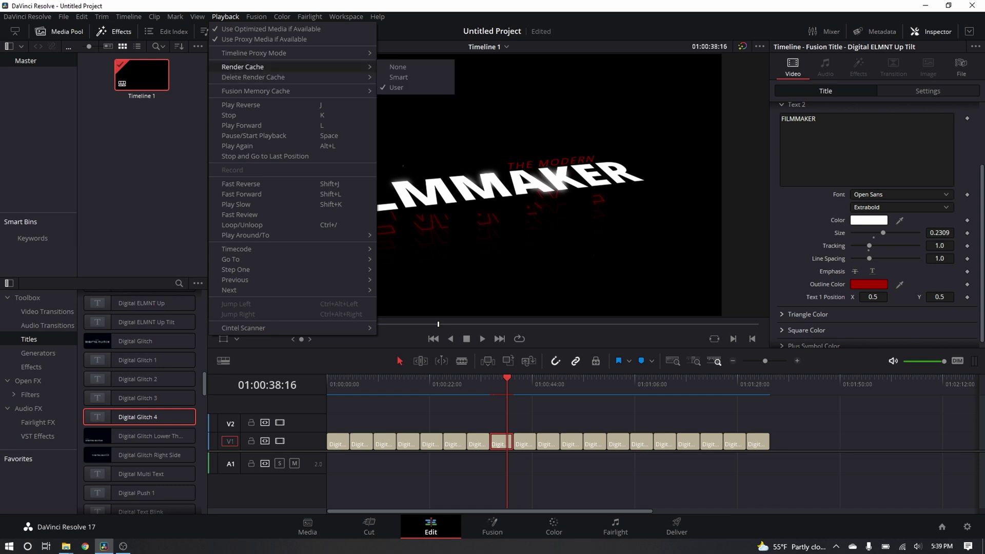
{"action": "mouse_move", "coordinate": [287, 91]}
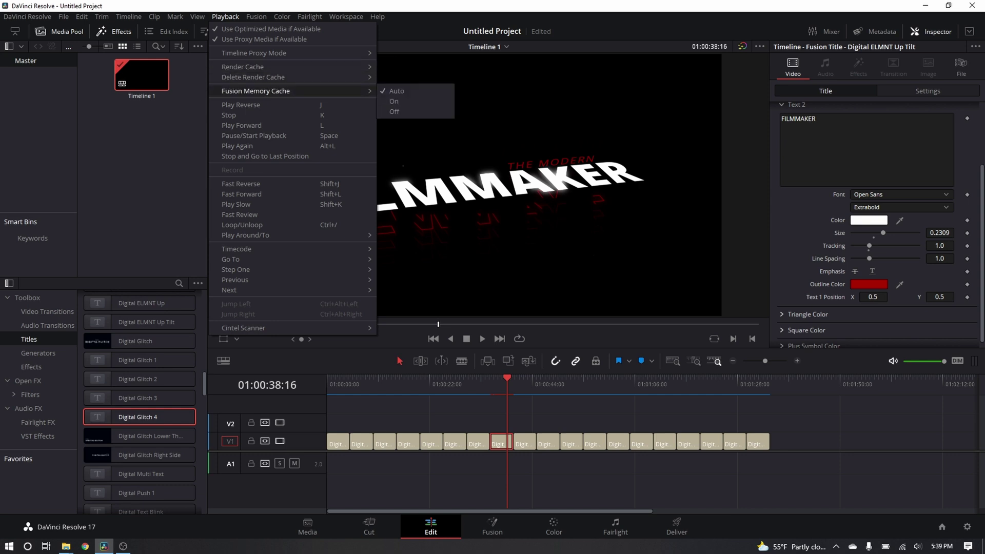
{"action": "key", "text": "Escape"}
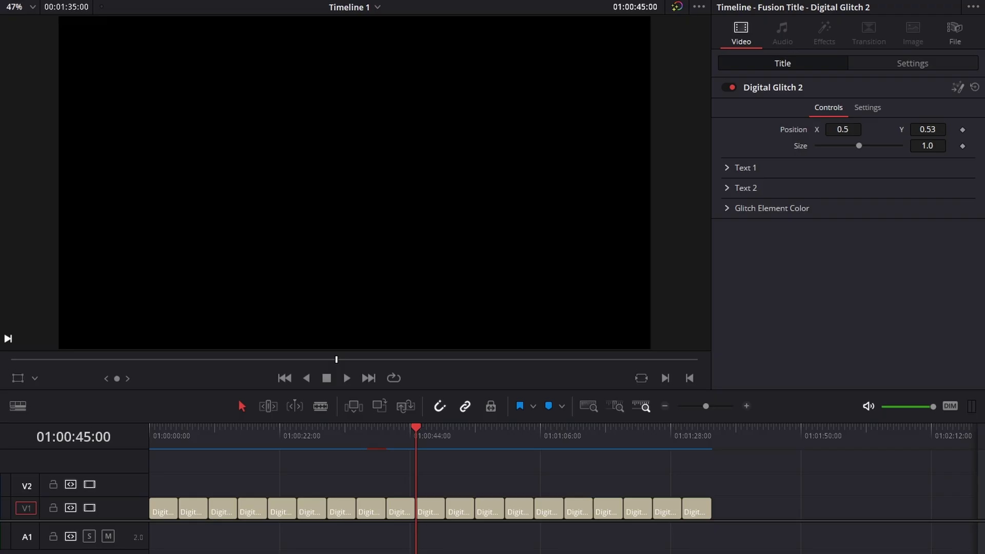
Move the playhead to 01:00:47:19 to preview the Digital Glitch 2 title and select its clip
{"action": "left_click", "coordinate": [432, 427]}
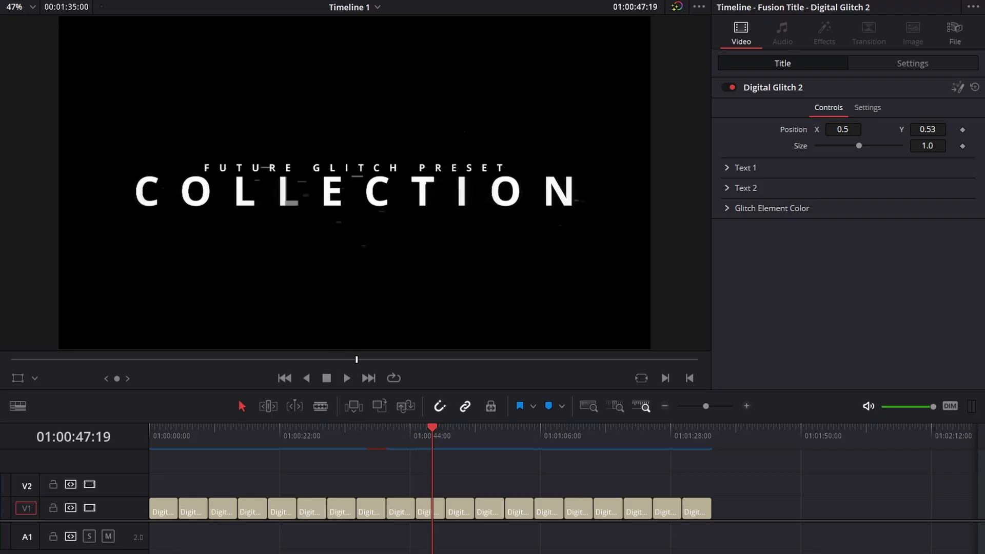
{"action": "left_click", "coordinate": [430, 508]}
Set the Text 1 outline color of the Digital Multi Text title at 01:01:02:13 to bright red
{"action": "left_click", "coordinate": [520, 430]}
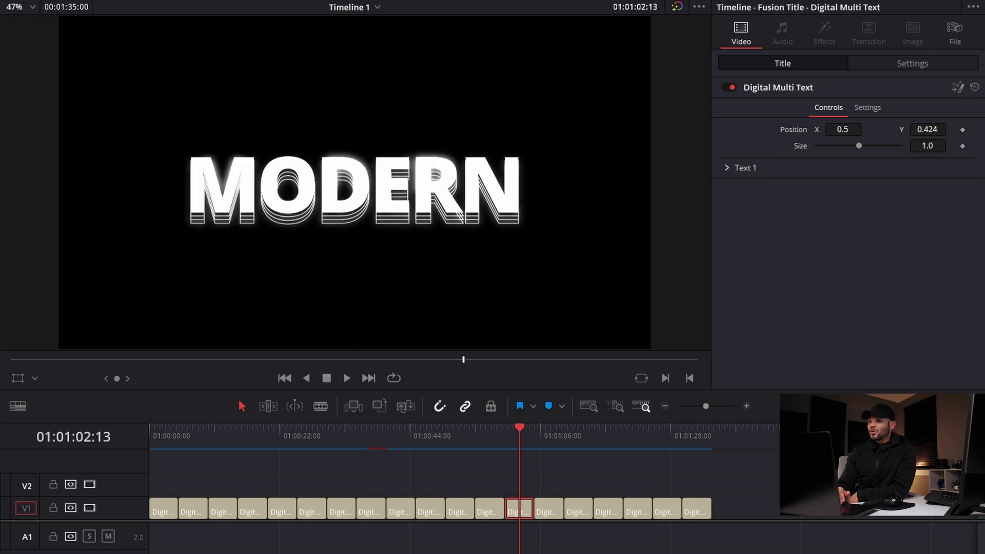
{"action": "left_click", "coordinate": [727, 168]}
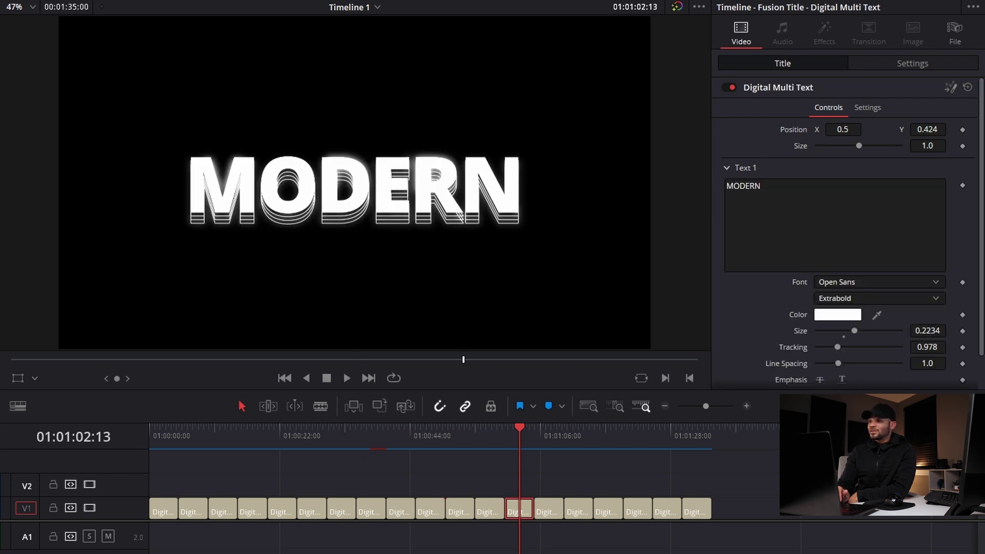
{"action": "scroll", "coordinate": [846, 231], "scroll_direction": "down", "scroll_amount": 2}
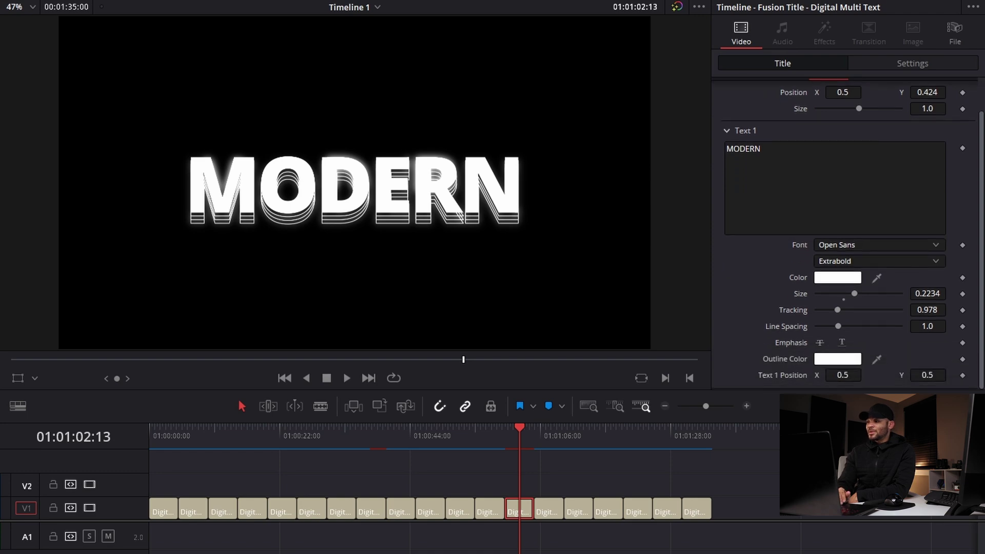
{"action": "left_click", "coordinate": [837, 278]}
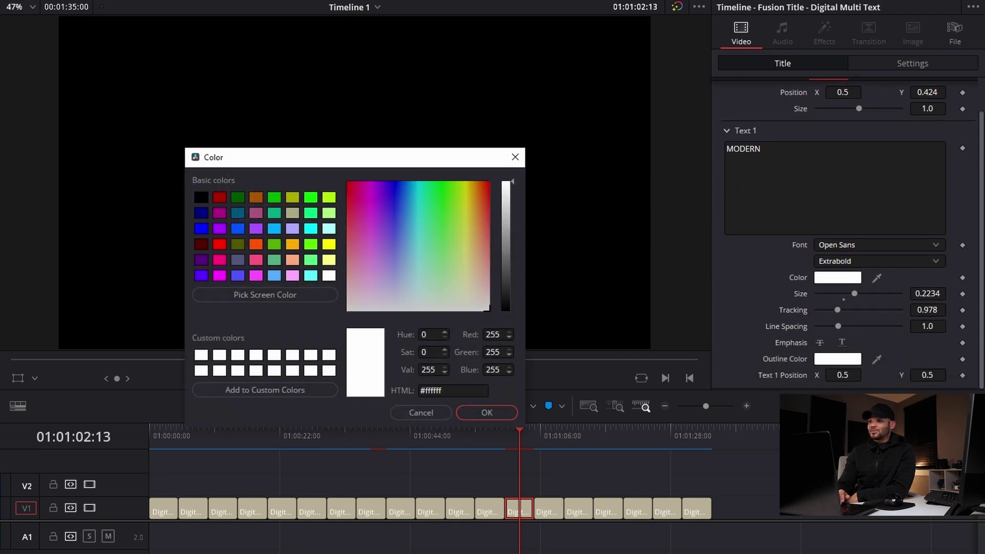
{"action": "left_click_drag", "start_coordinate": [354, 157], "coordinate": [564, 403]}
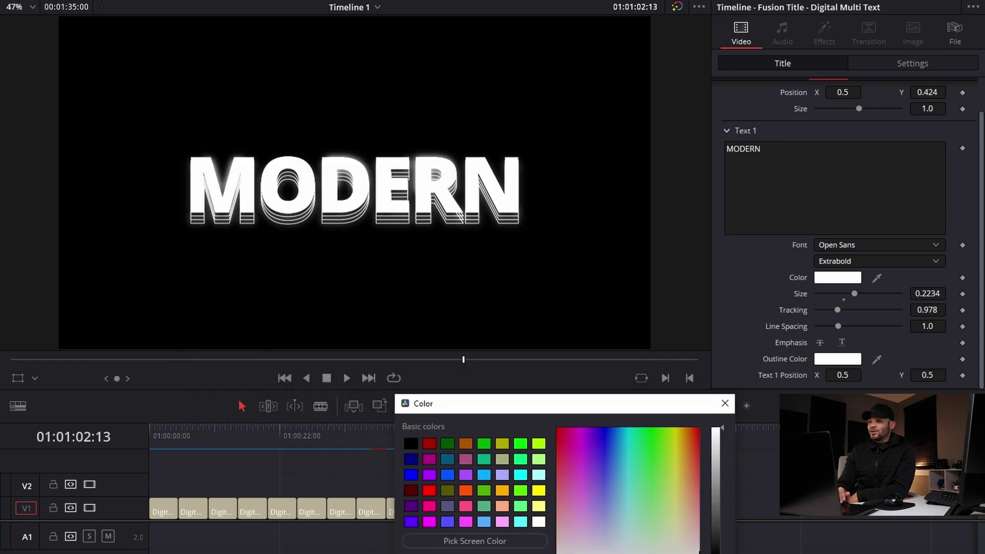
{"action": "left_click_drag", "start_coordinate": [560, 446], "coordinate": [559, 440]}
{"action": "left_click_drag", "start_coordinate": [562, 404], "coordinate": [381, 290]}
{"action": "left_click", "coordinate": [517, 544]}
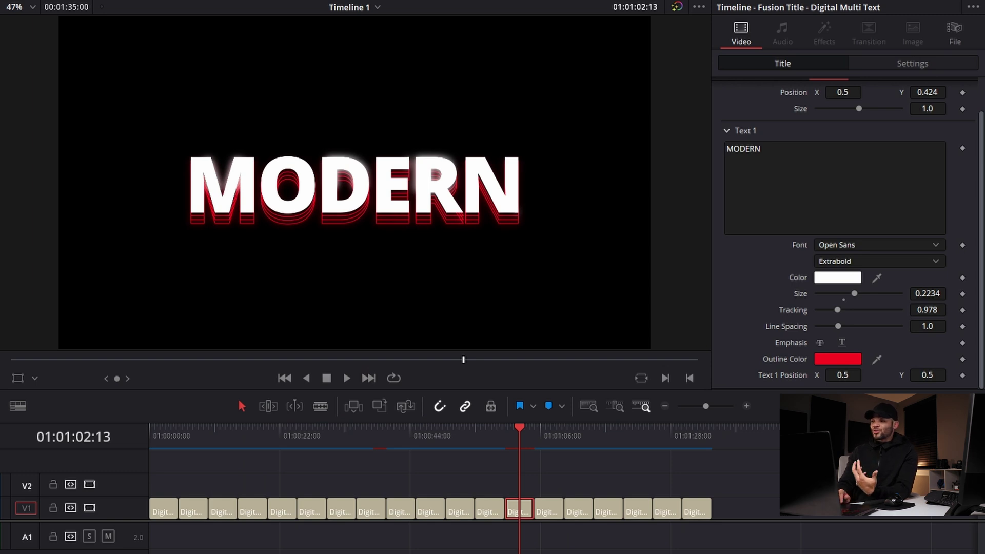
Scale the Digital ELMNT Up title at 01:00:32:02 to 0.537 and position it at X 0.174, Y 0.095
{"action": "left_click", "coordinate": [339, 430]}
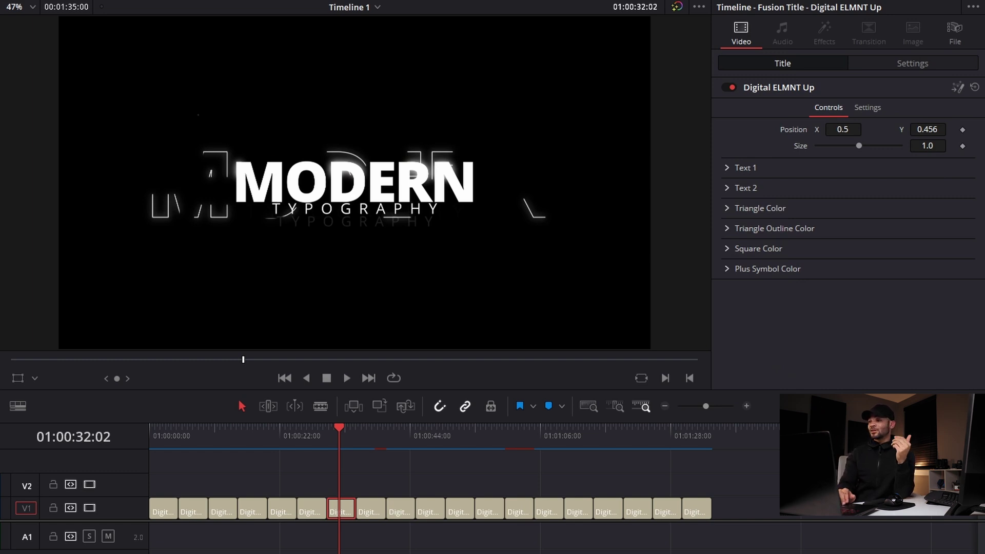
{"action": "left_click_drag", "start_coordinate": [927, 146], "coordinate": [897, 146]}
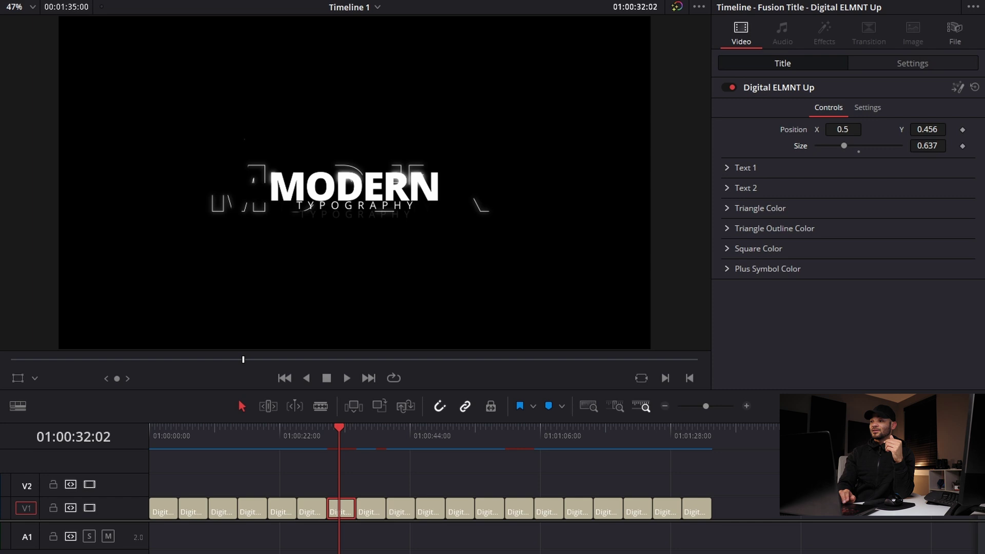
{"action": "left_click_drag", "start_coordinate": [843, 130], "coordinate": [830, 130]}
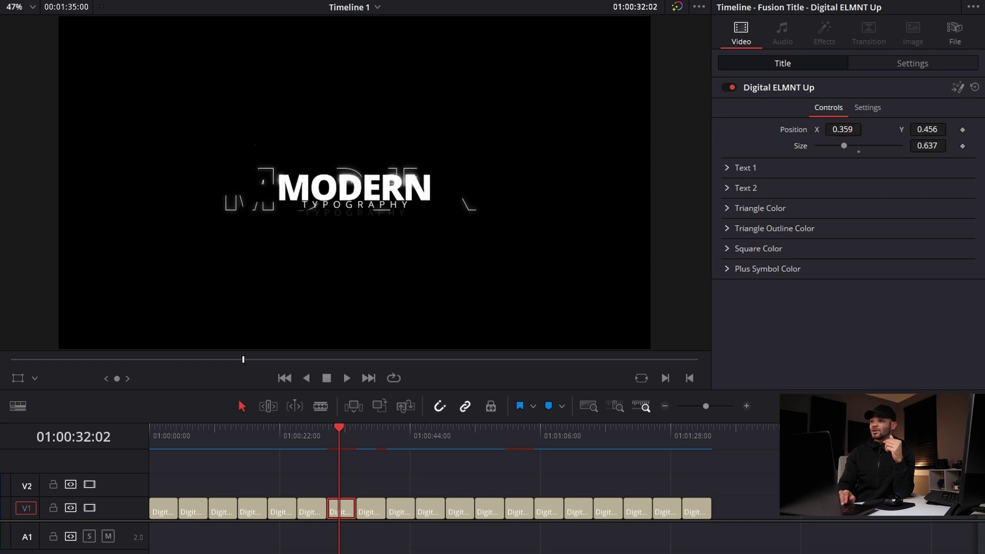
{"action": "left_click_drag", "start_coordinate": [927, 130], "coordinate": [920, 129]}
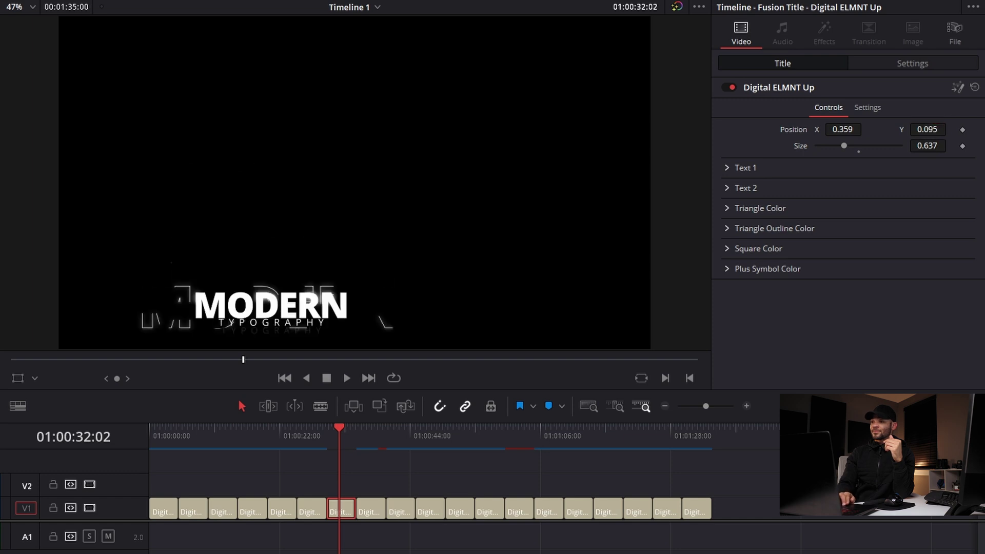
{"action": "left_click_drag", "start_coordinate": [843, 130], "coordinate": [868, 139]}
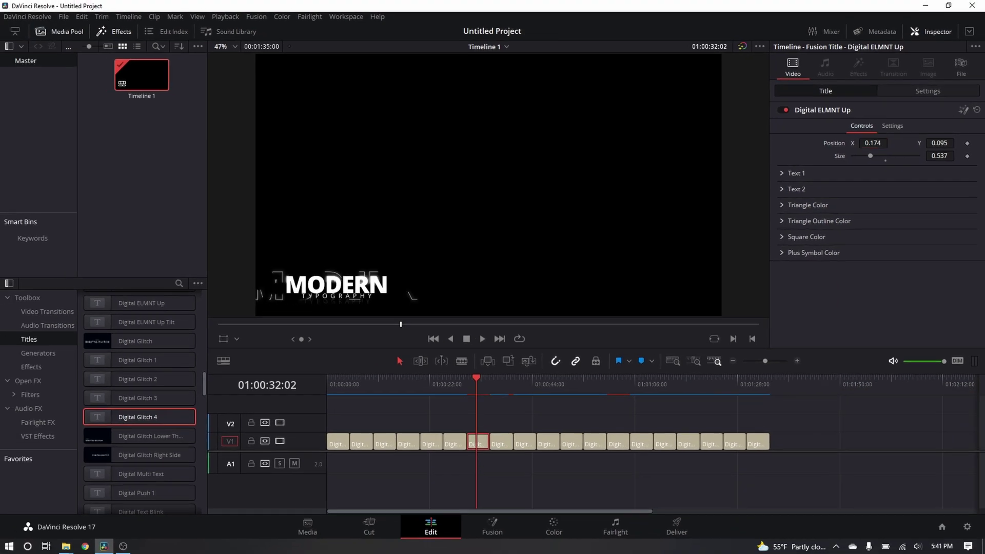
Play and scrub through the title animation starting at 01:01:05:00 to examine how its words build up
{"action": "left_click", "coordinate": [641, 379]}
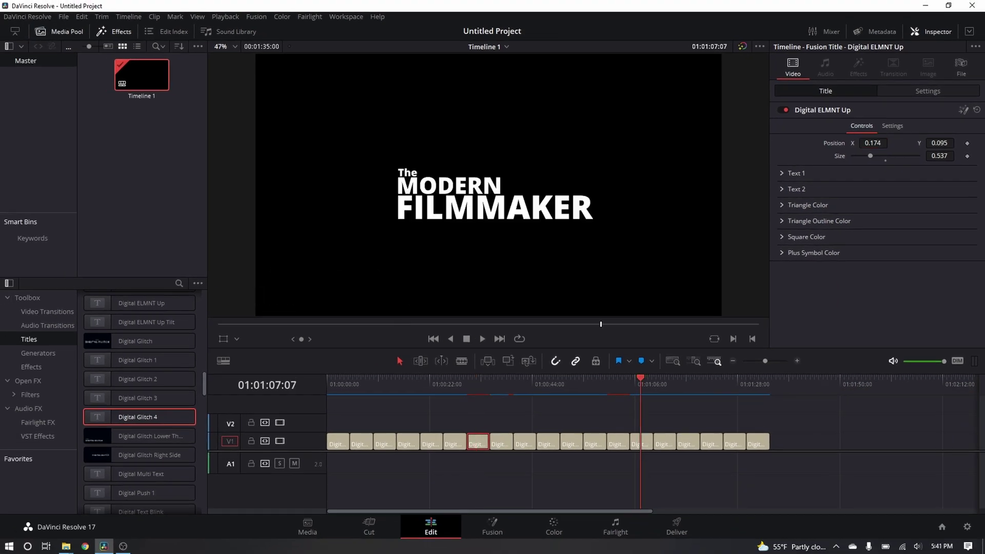
{"action": "left_click", "coordinate": [630, 382]}
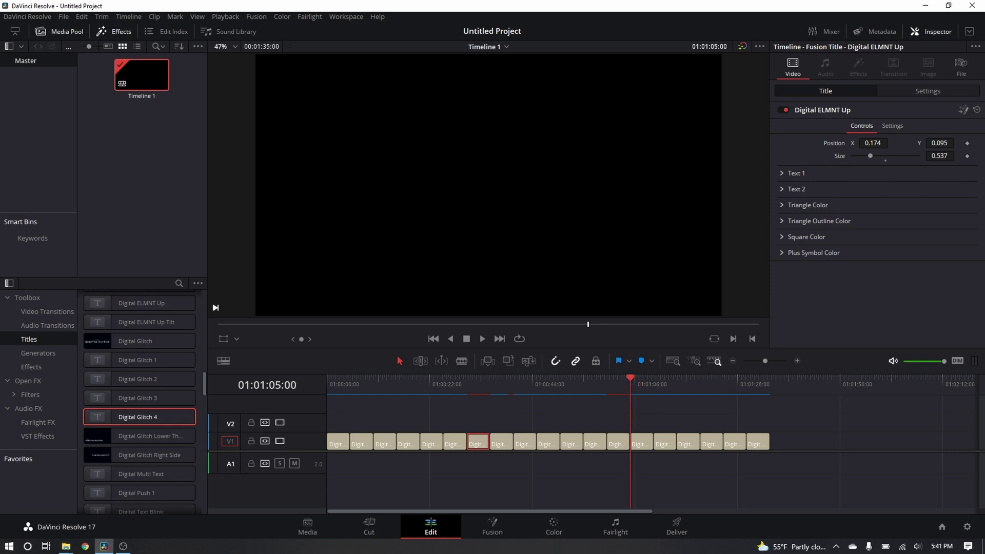
{"action": "key", "text": "space"}
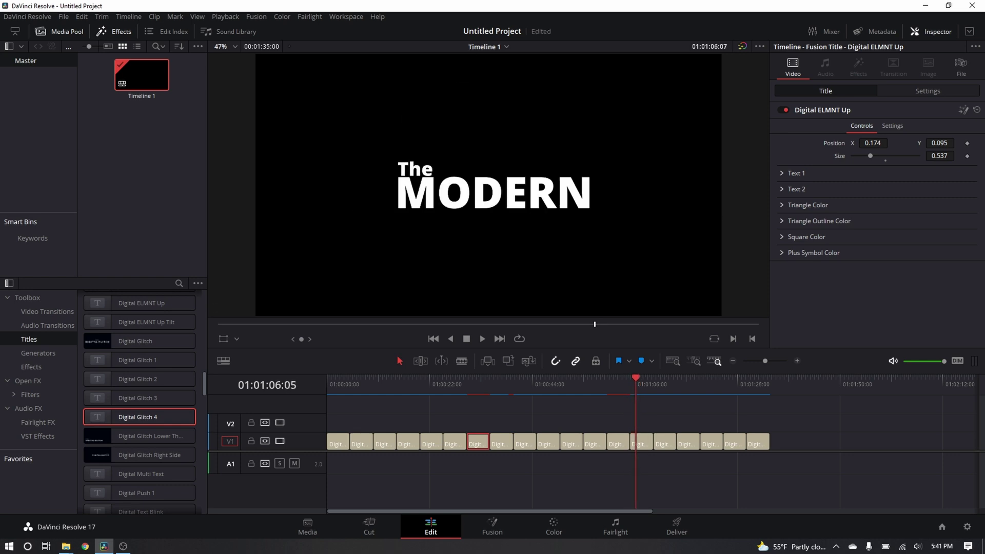
{"action": "key", "text": "space"}
{"action": "key", "text": "Up"}
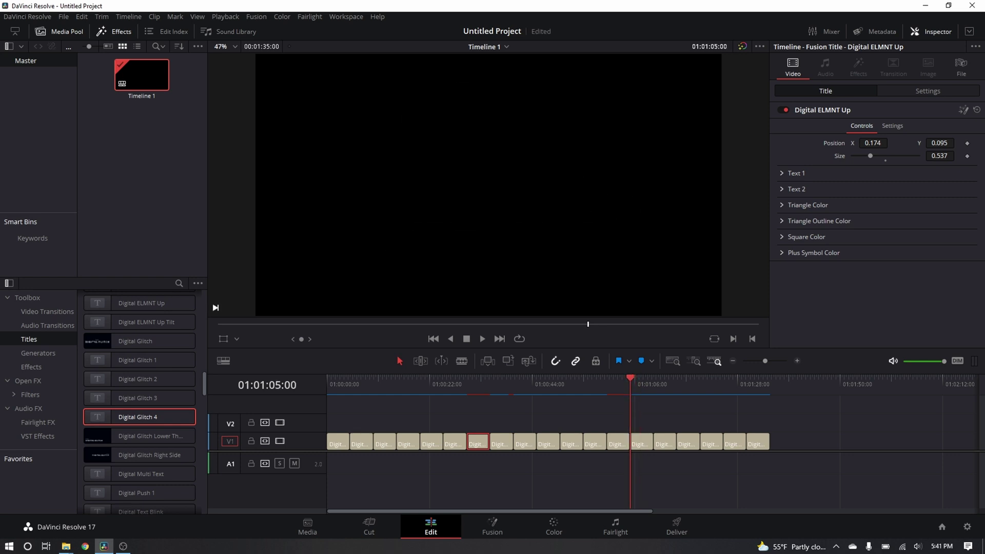
{"action": "left_click_drag", "start_coordinate": [630, 382], "coordinate": [642, 382]}
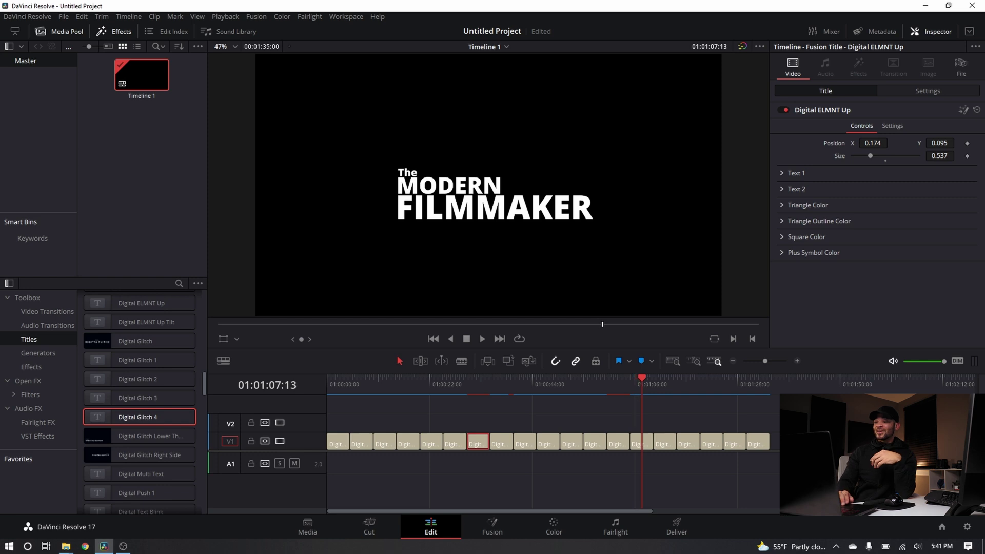
Preview the titles from 01:01:12:00 to 01:01:23:00 and move the playhead to the end of the Digital ELMNT Up clip
{"action": "left_click", "coordinate": [662, 382]}
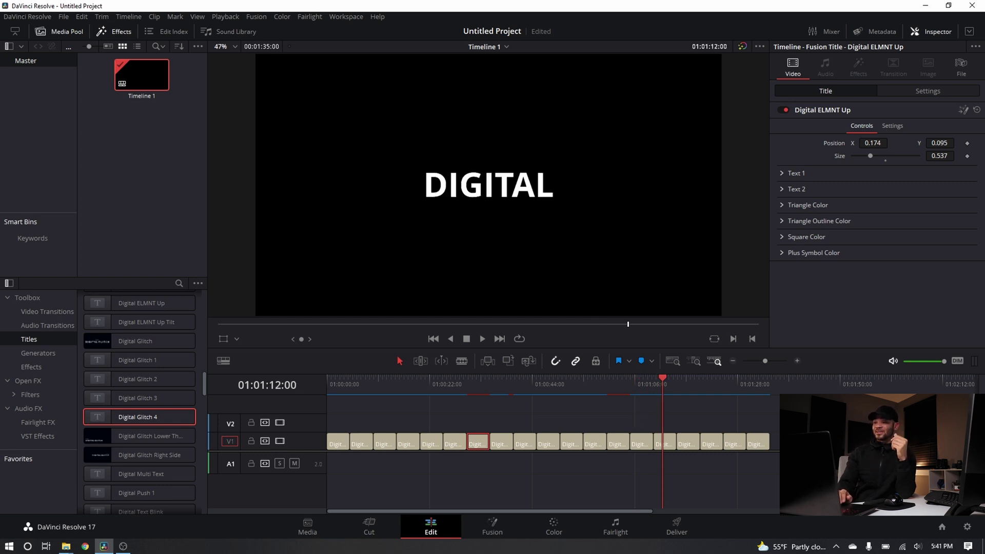
{"action": "left_click_drag", "start_coordinate": [662, 382], "coordinate": [714, 383]}
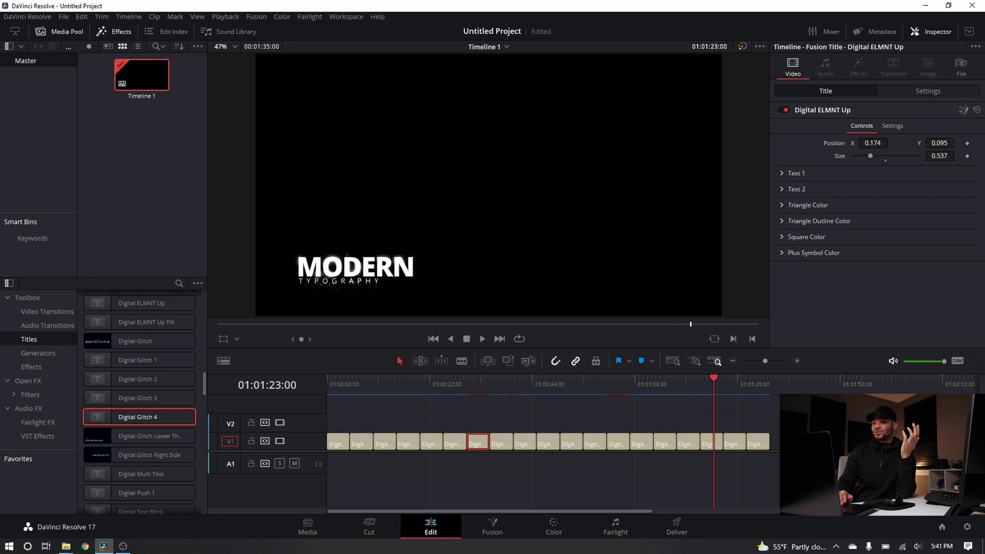
{"action": "left_click", "coordinate": [480, 383]}
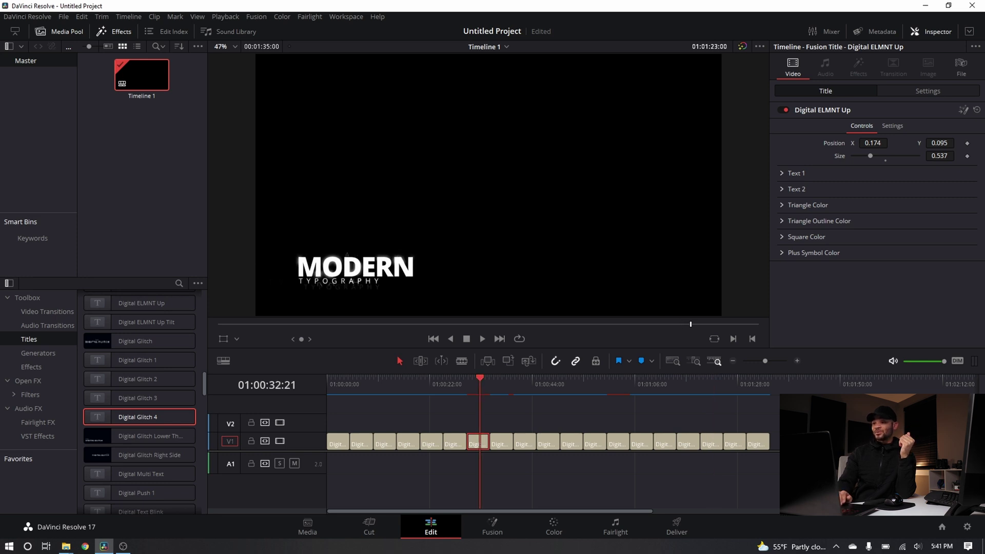
{"action": "key", "text": "Down"}
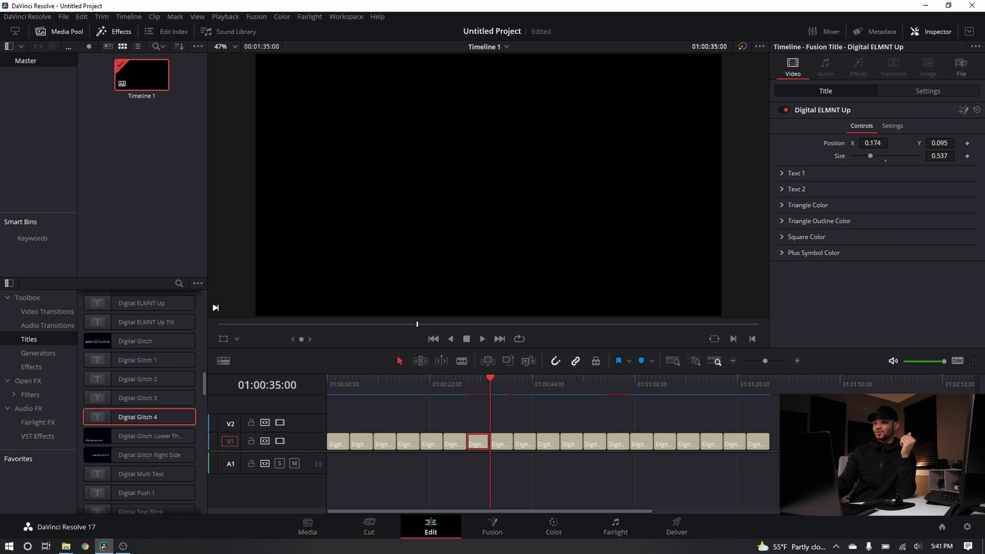
Replay the title animation starting at 01:00:35:00 and preview the titles around 01:01:07:04 and 01:01:22:04
{"action": "key", "text": "space"}
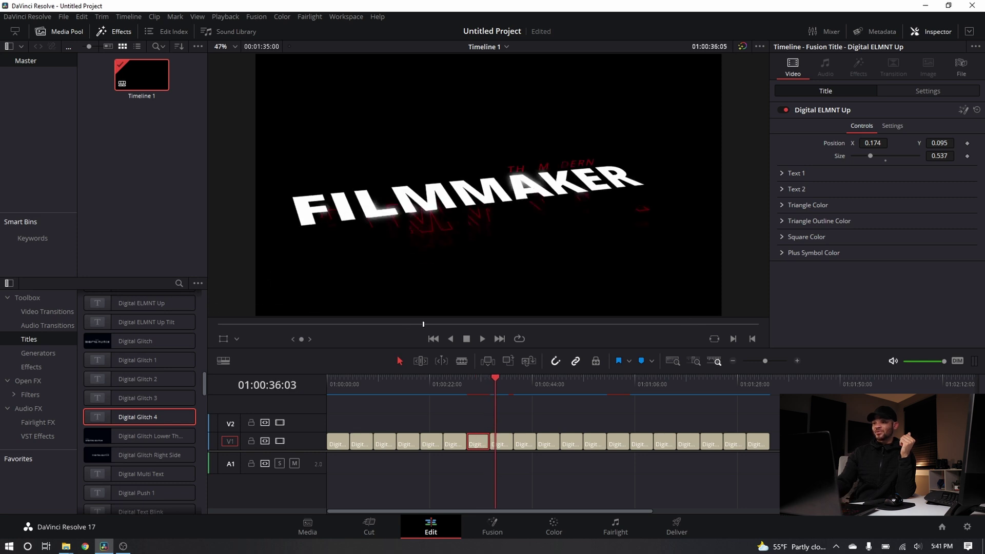
{"action": "key", "text": "Up"}
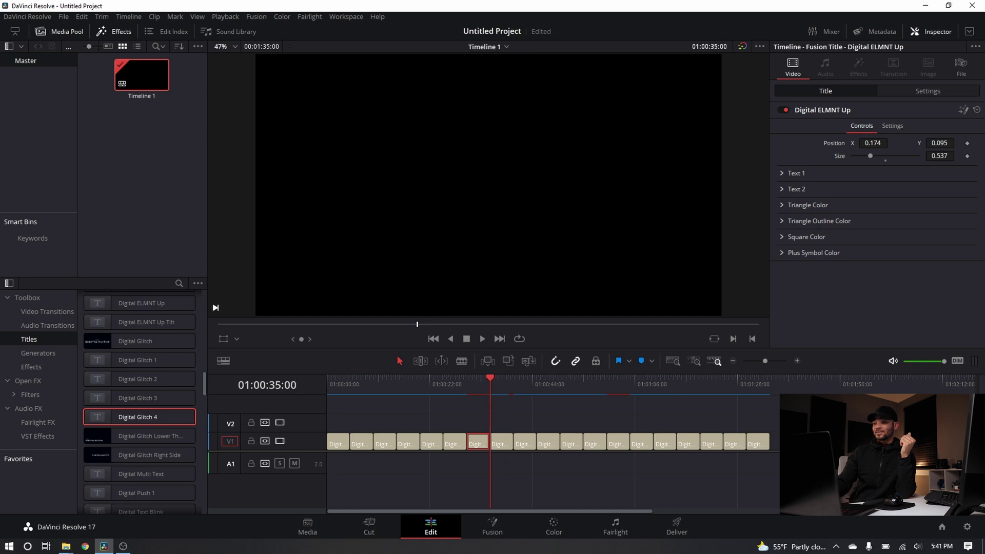
{"action": "key", "text": "space"}
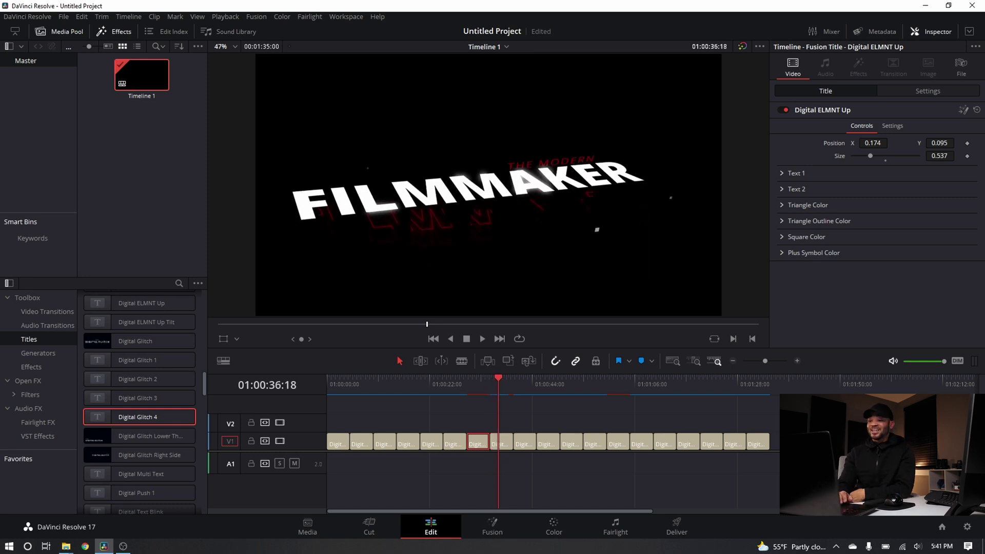
{"action": "left_click", "coordinate": [620, 382]}
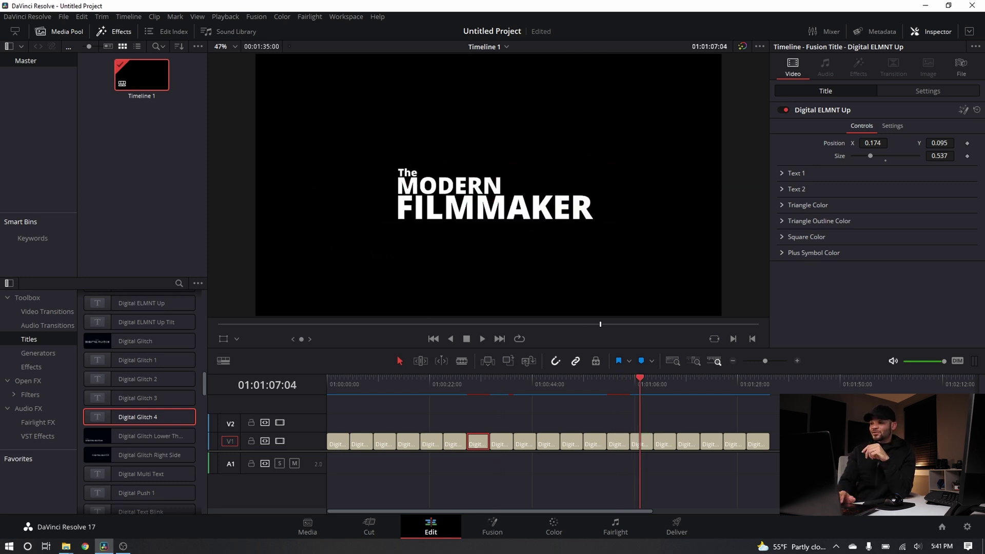
{"action": "left_click", "coordinate": [667, 382]}
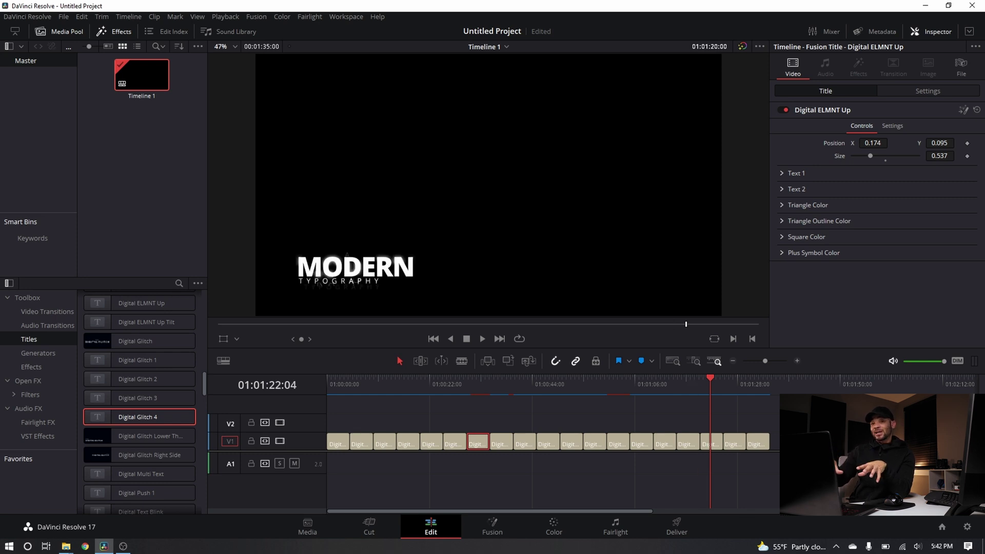
{"action": "key", "text": "Up"}
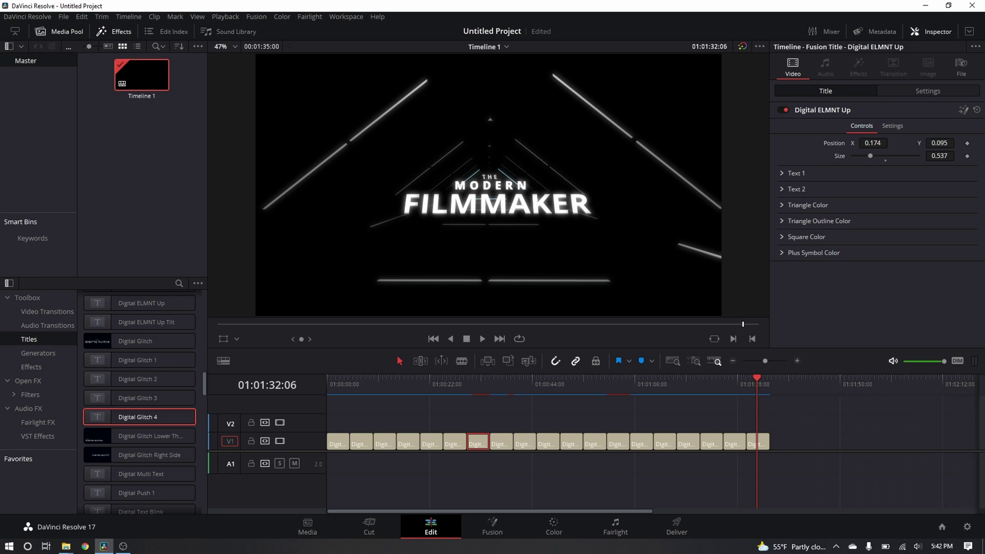
Change Text 1 of the Digital Tunnel title at the end of the timeline to "THE MODERN"
{"action": "left_click", "coordinate": [759, 442]}
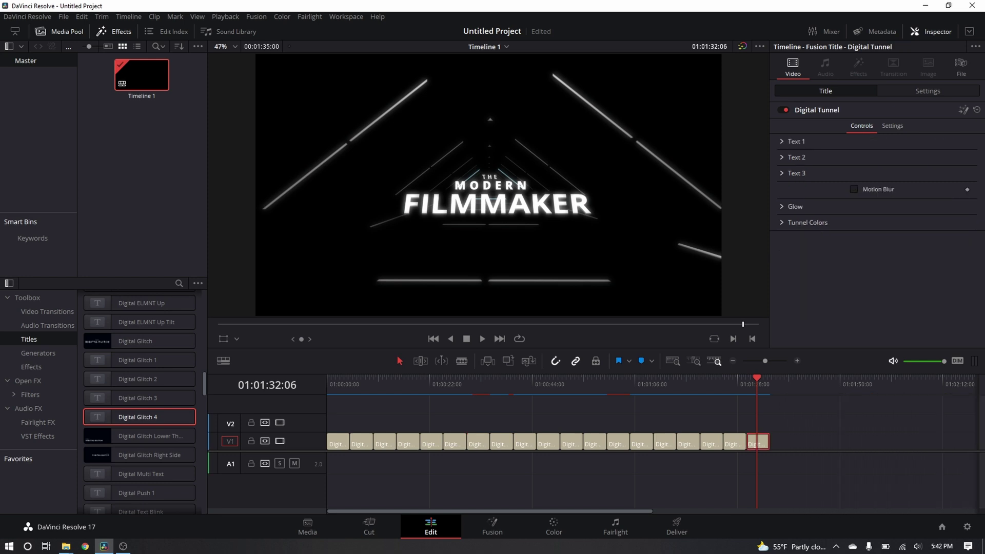
{"action": "left_click", "coordinate": [782, 141]}
{"action": "double_click", "coordinate": [787, 156]}
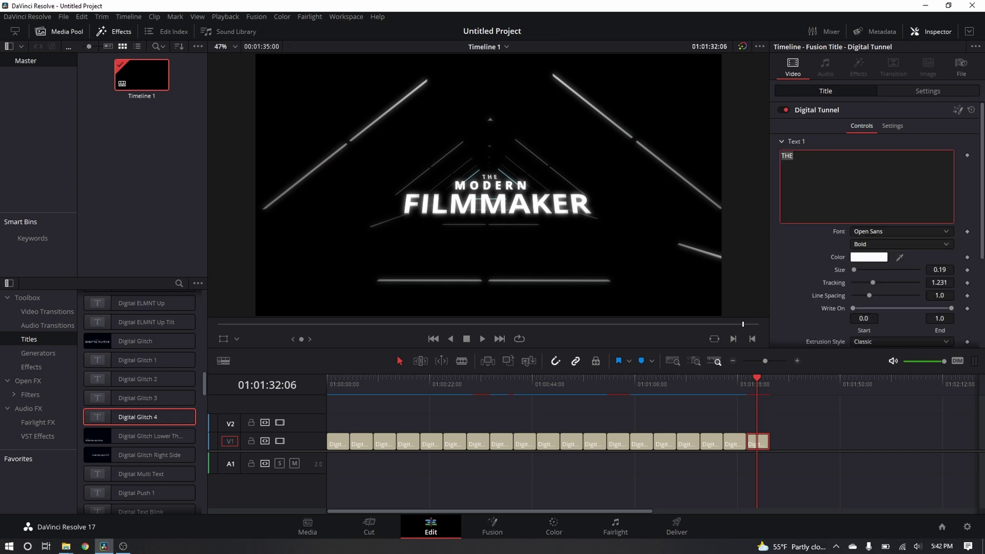
{"action": "type", "text": "TPYO"}
{"action": "type", "text": "DERN"}
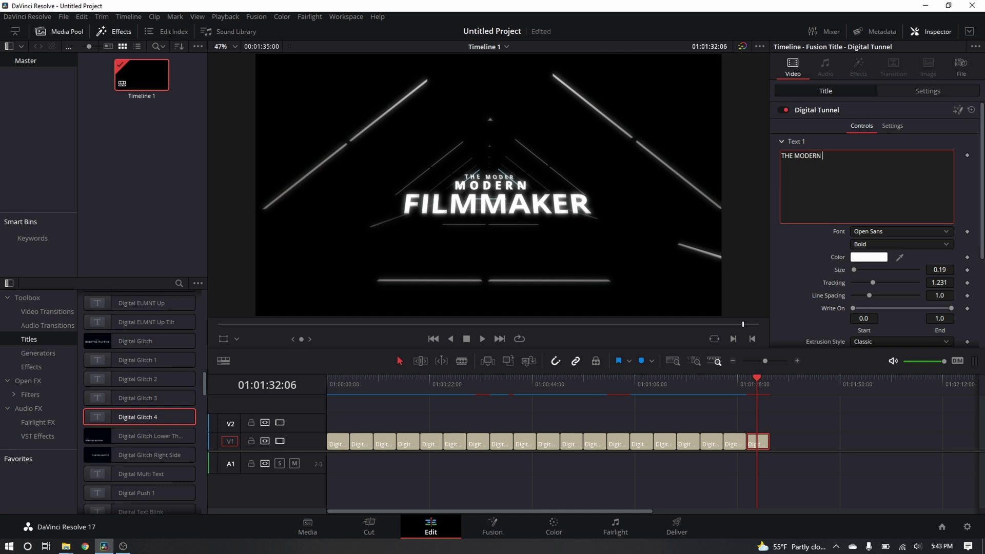
{"action": "left_click", "coordinate": [782, 141]}
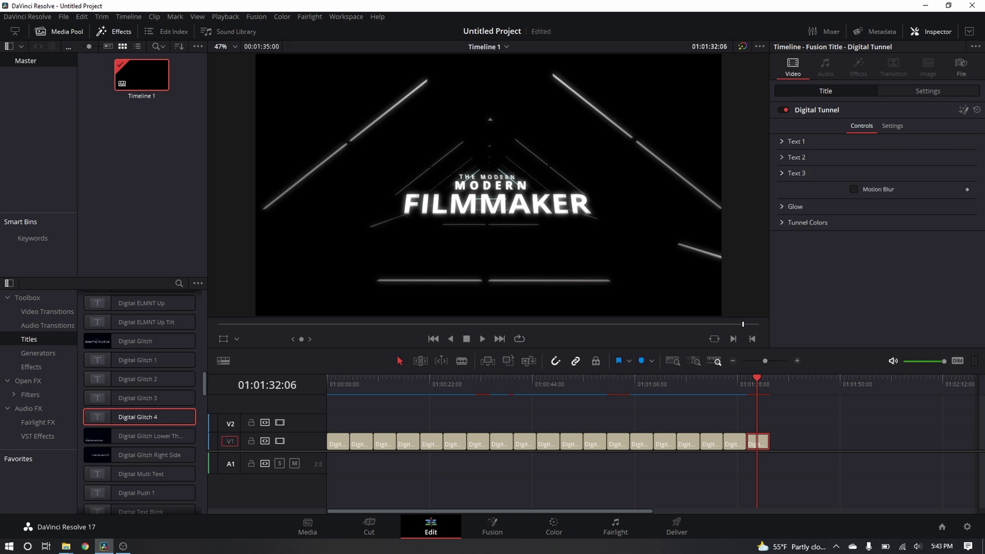
Change Text 2 of the Digital Tunnel title to "FILMMAKER" and save the project
{"action": "left_click", "coordinate": [782, 157]}
{"action": "double_click", "coordinate": [795, 172]}
{"action": "type", "text": "FIL"}
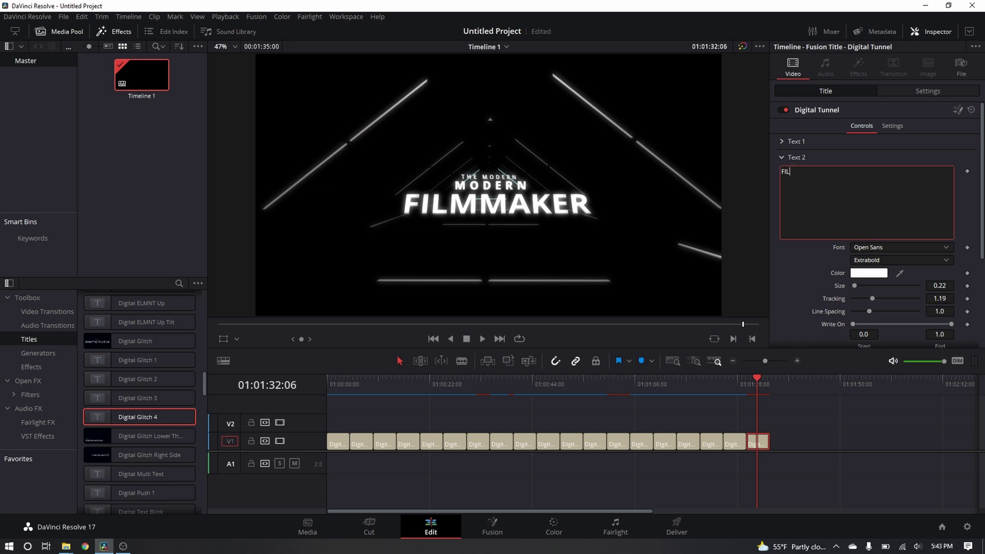
{"action": "type", "text": "MMAKER"}
{"action": "key", "text": "ctrl+s"}
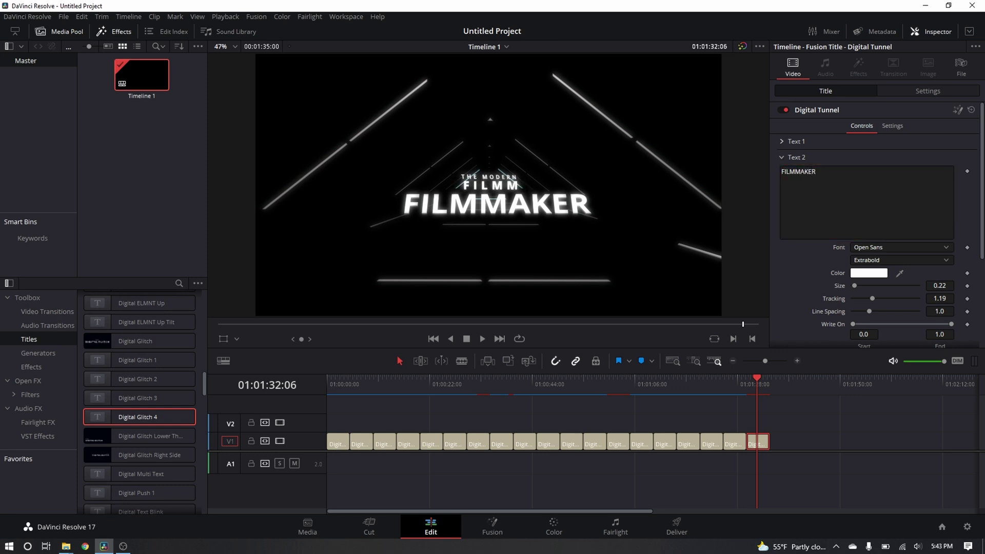
Change Text 3 of the Digital Tunnel title to "TYPOGARPHY"
{"action": "left_click", "coordinate": [796, 174]}
{"action": "double_click", "coordinate": [798, 188]}
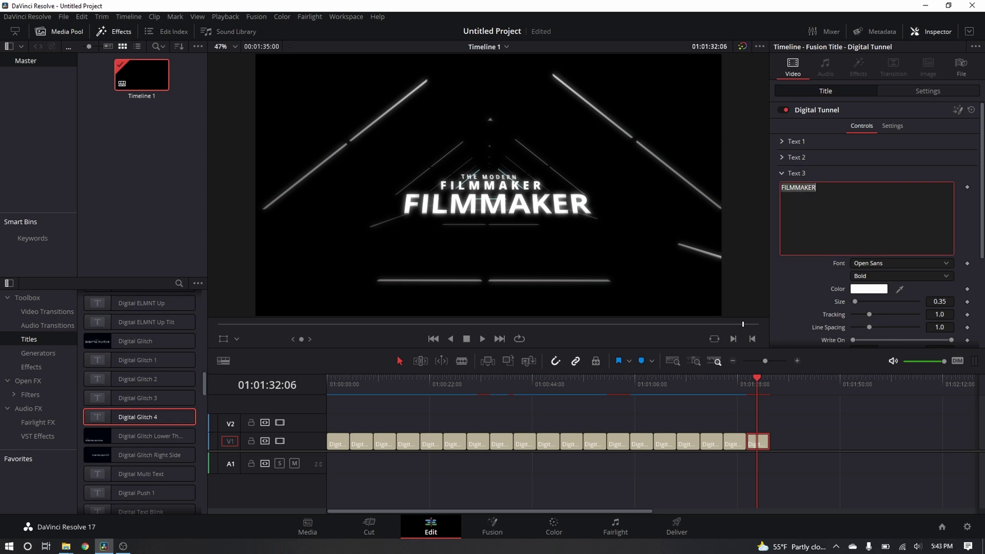
{"action": "type", "text": "TYPO"}
{"action": "type", "text": "GARPHY"}
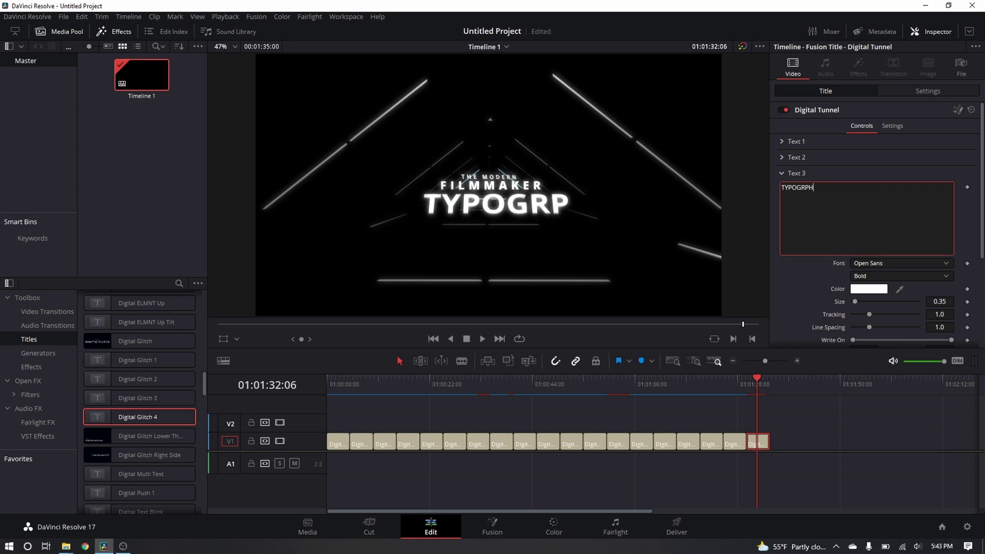
{"action": "key", "text": "Left"}
{"action": "key", "text": "Left"}
{"action": "key", "text": "Left"}
{"action": "key", "text": "Left"}
{"action": "type", "text": "A"}
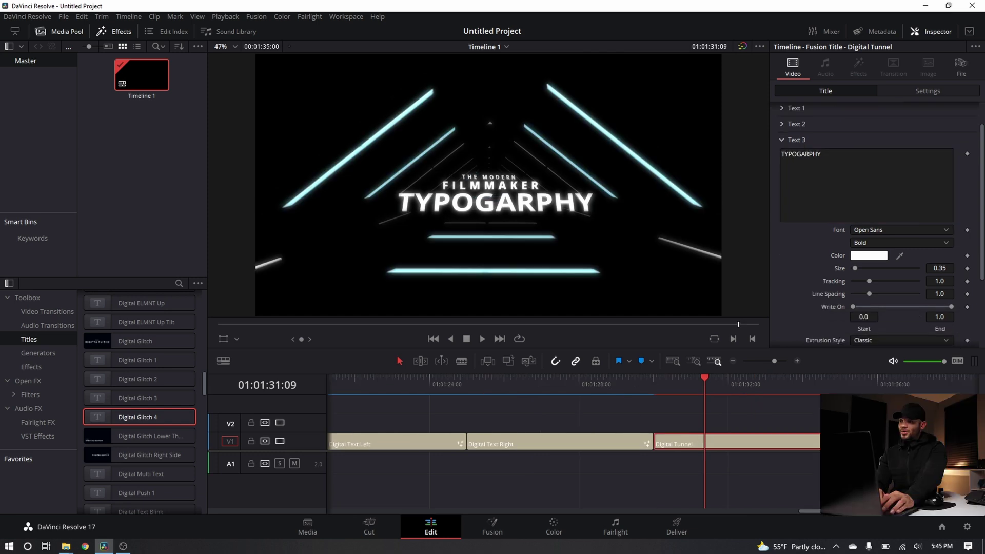
Set the Highlight Effect Color in the Digital Tunnel title's tunnel colors to dark red #aa0000
{"action": "scroll", "coordinate": [878, 231], "scroll_direction": "down", "scroll_amount": 3}
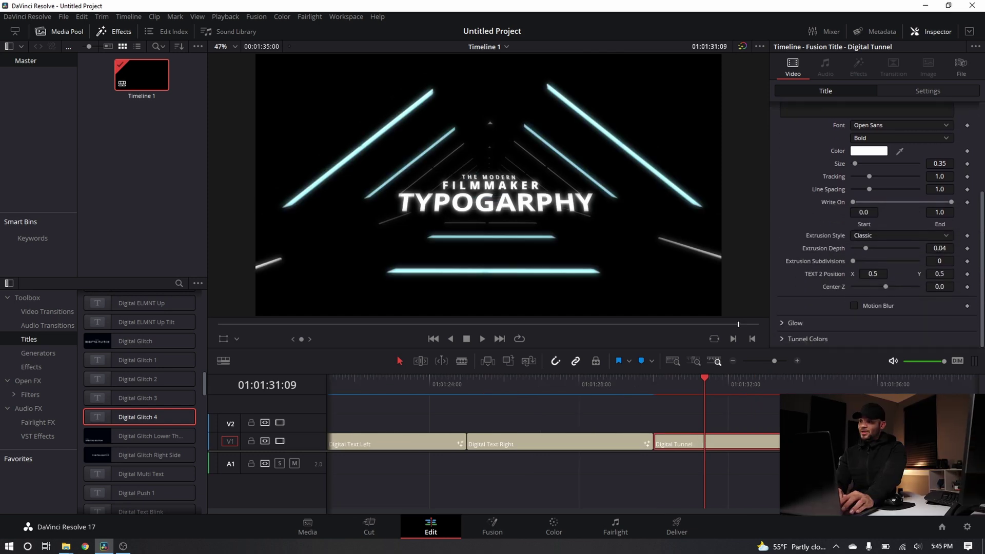
{"action": "left_click", "coordinate": [803, 339]}
{"action": "scroll", "coordinate": [877, 225], "scroll_direction": "down", "scroll_amount": 10}
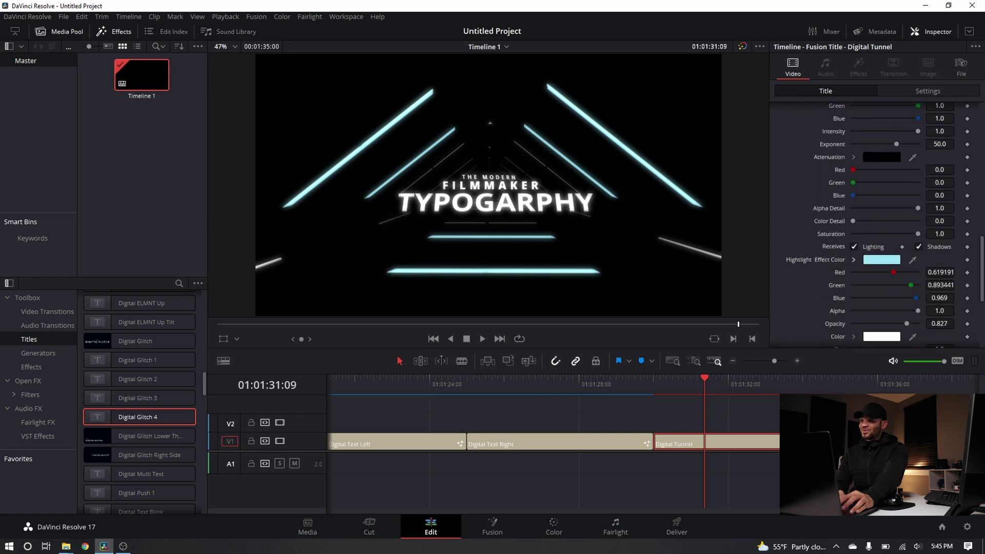
{"action": "left_click", "coordinate": [882, 260]}
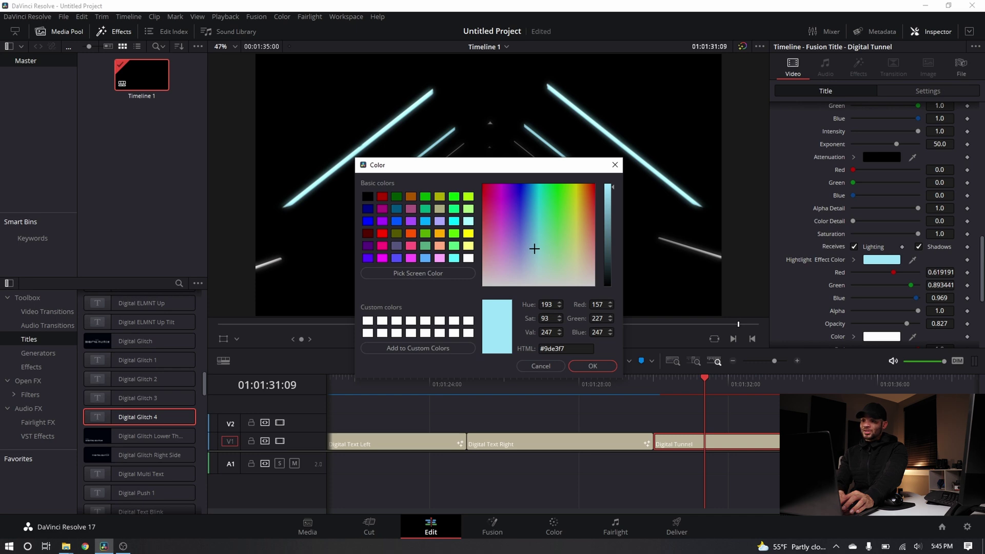
{"action": "left_click", "coordinate": [382, 196]}
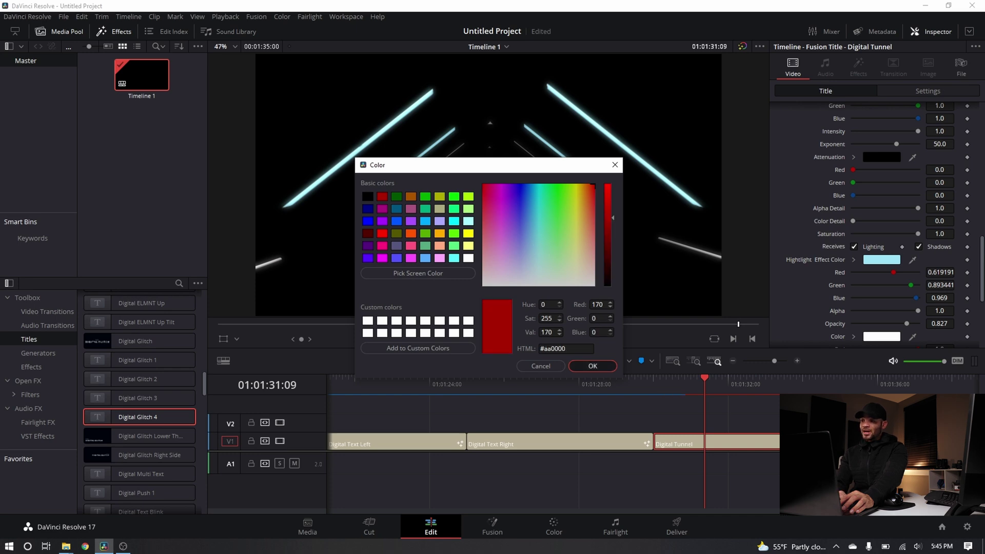
{"action": "left_click", "coordinate": [593, 365]}
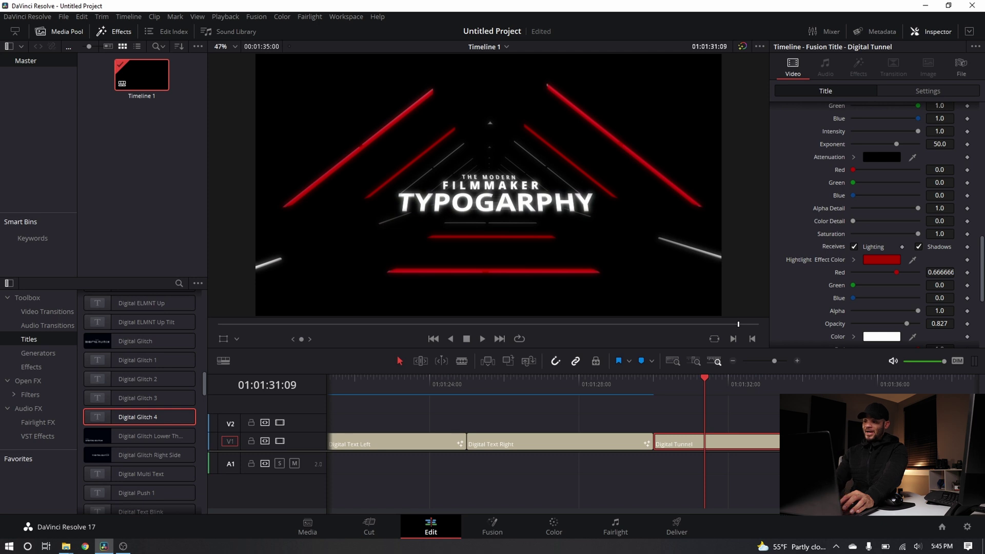
Step back several frames from 01:01:31:09 and play the Digital Tunnel animation to examine the tunnel's highlight color
{"action": "key", "text": "Left"}
{"action": "key", "text": "Left"}
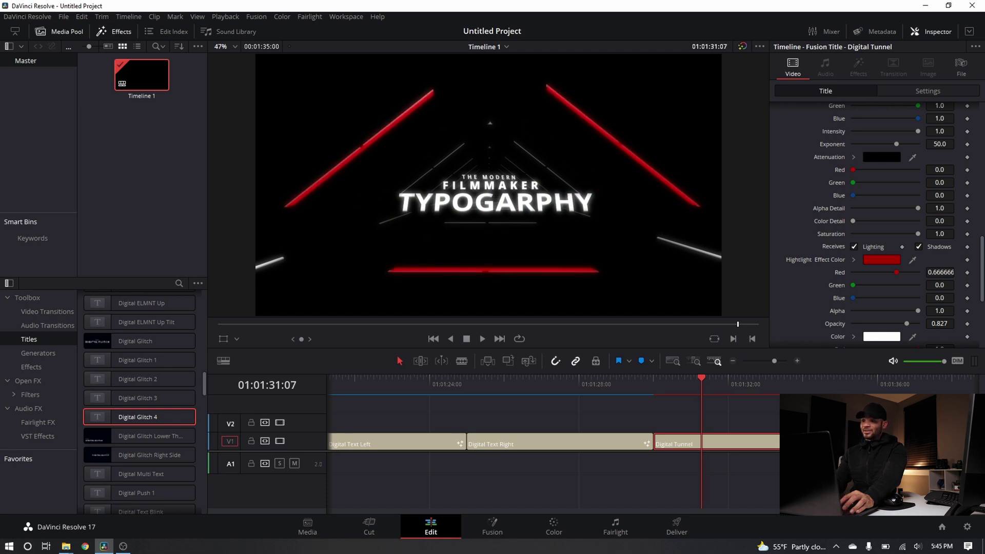
{"action": "key", "text": "Left"}
{"action": "key", "text": "Left"}
{"action": "key", "text": "Left"}
{"action": "key", "text": "space"}
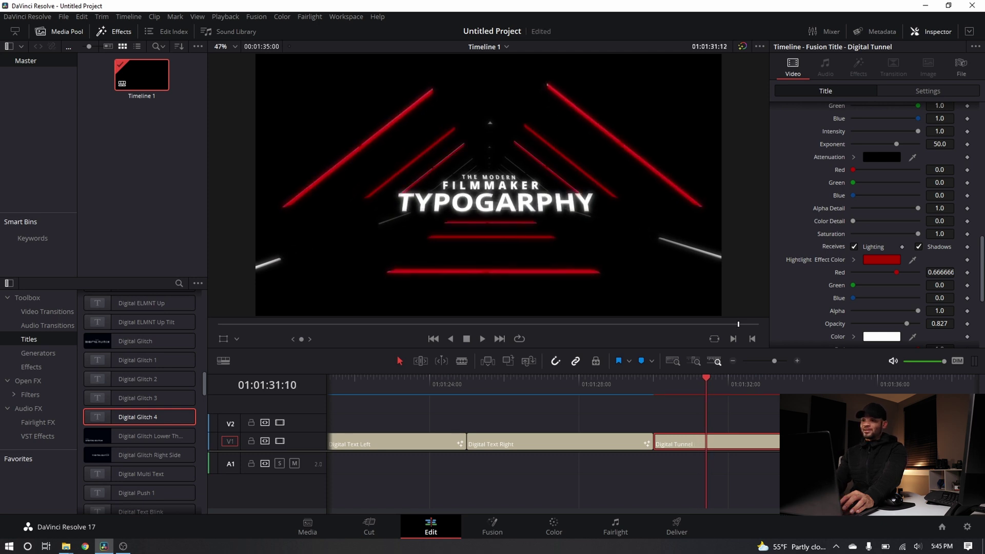